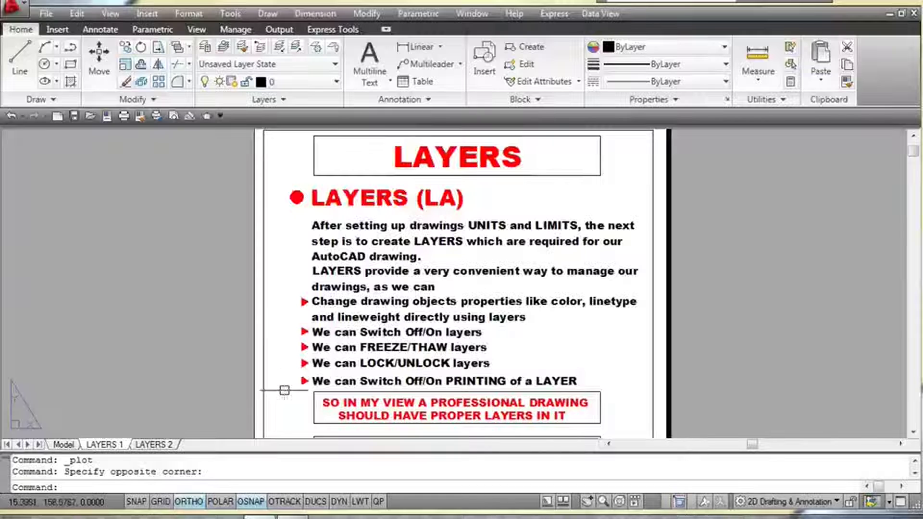
Step: Pan up to show Example 1's seven layers: WALL, DOOR, WINDOW, STAIR, FURNITURE, DIMENSION, TEXT
middle_click_drag(284, 377, 279, 158)
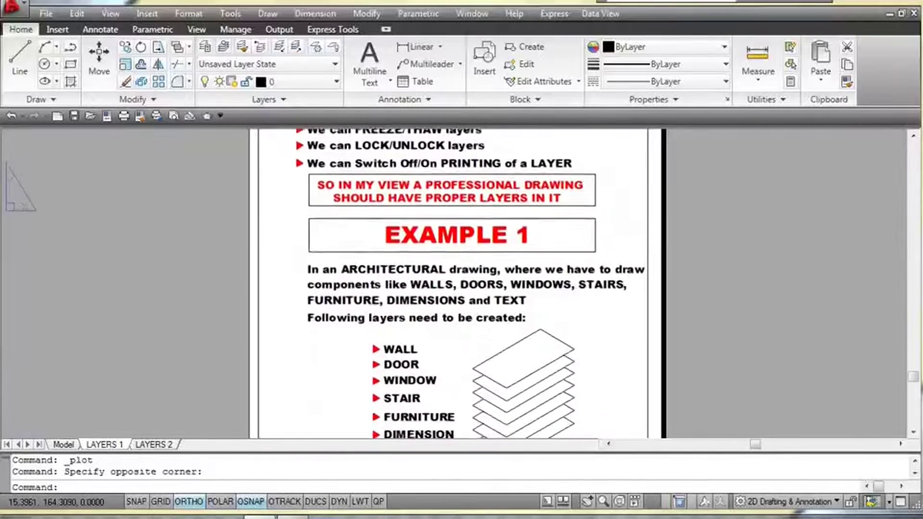
middle_click_drag(289, 256, 270, 181)
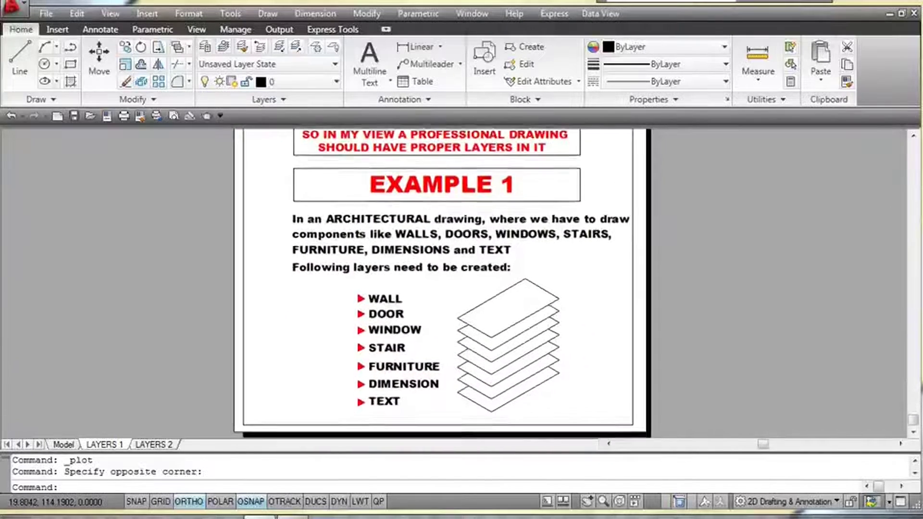
middle_click_drag(272, 217, 272, 215)
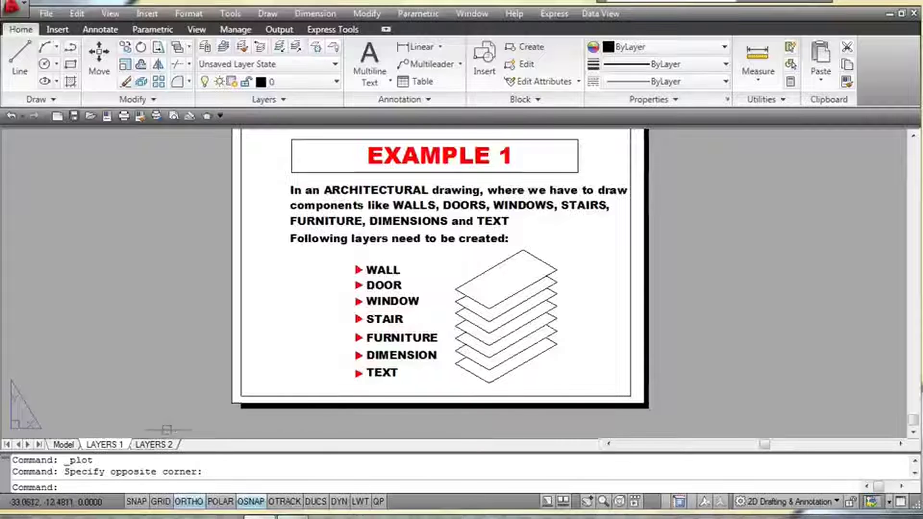
Step: Open the LAYERS 2 sheet and view Example 2's layers, from PROFILE to TEXT
left_click(153, 445)
middle_click_drag(357, 211, 368, 355)
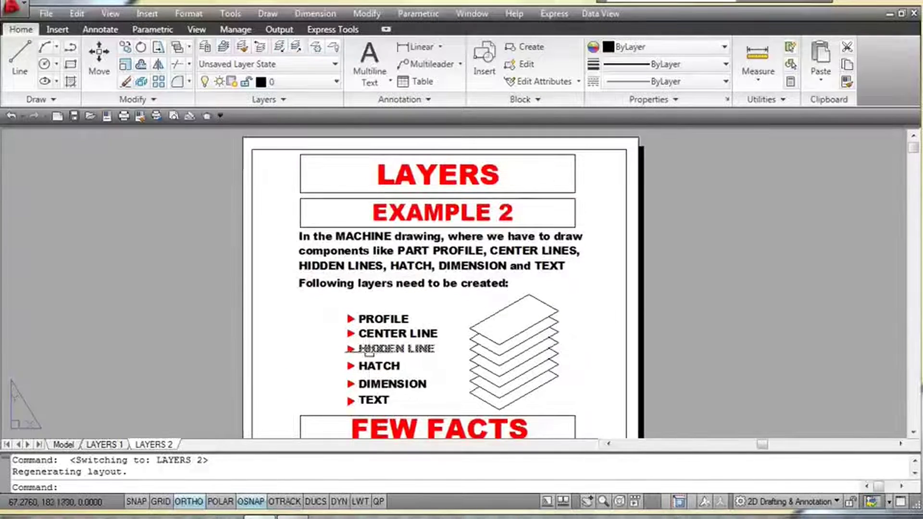
middle_click_drag(369, 355, 365, 314)
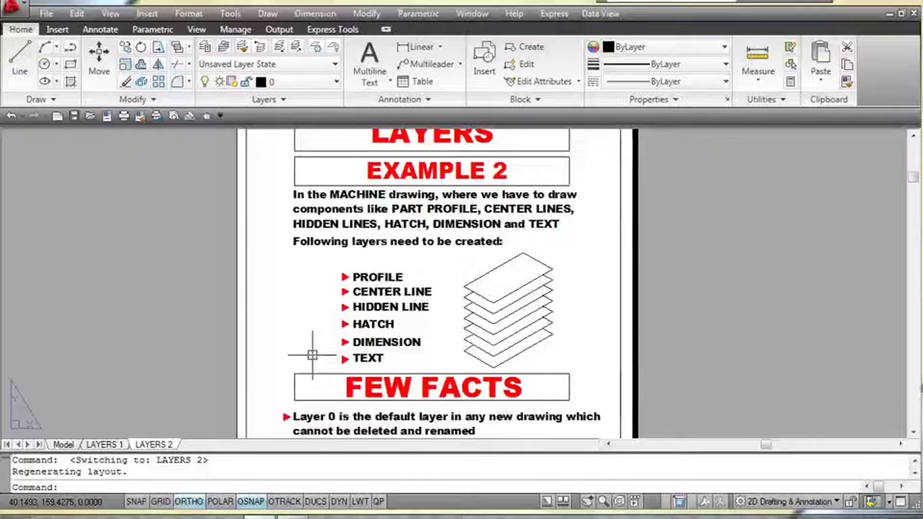
Step: Pan down through FEW FACTS to the note on numbered layer names (1.PROFILE–4.HATCH)
middle_click_drag(305, 325, 312, 195)
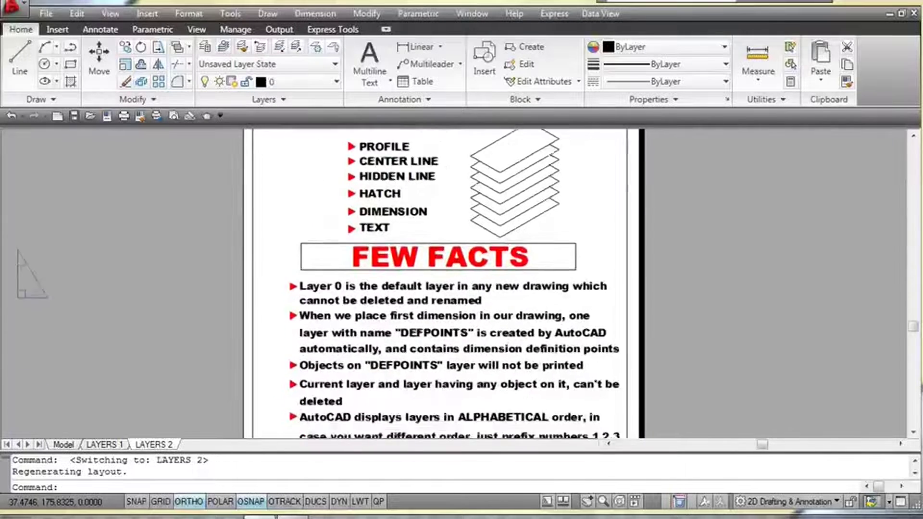
middle_click_drag(469, 465, 469, 435)
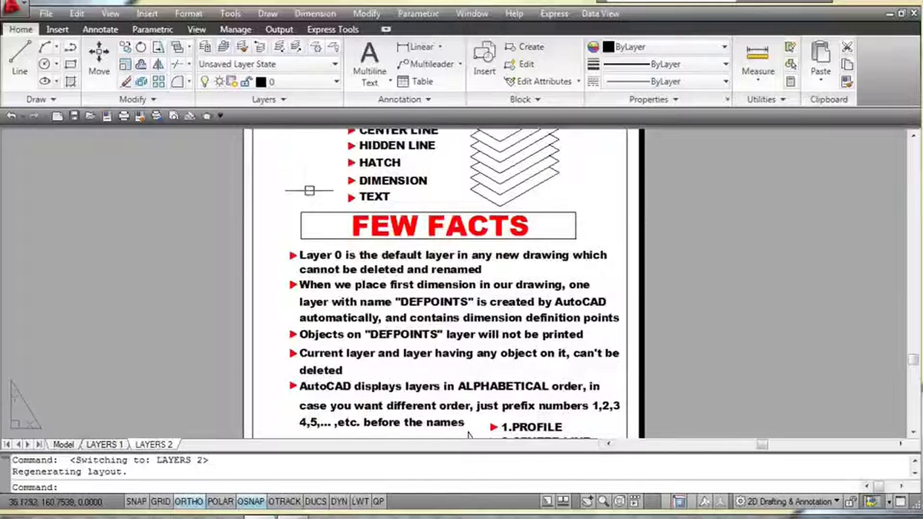
middle_click_drag(307, 191, 308, 153)
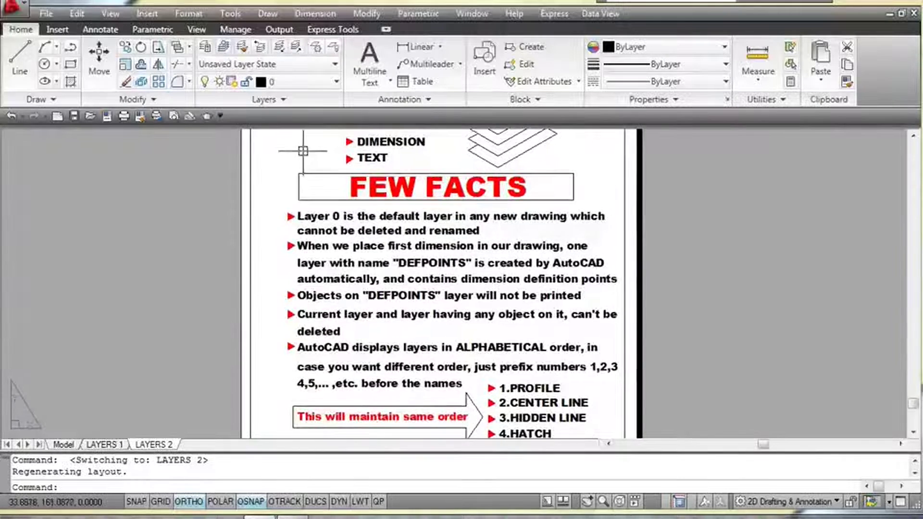
middle_click_drag(266, 204, 262, 175)
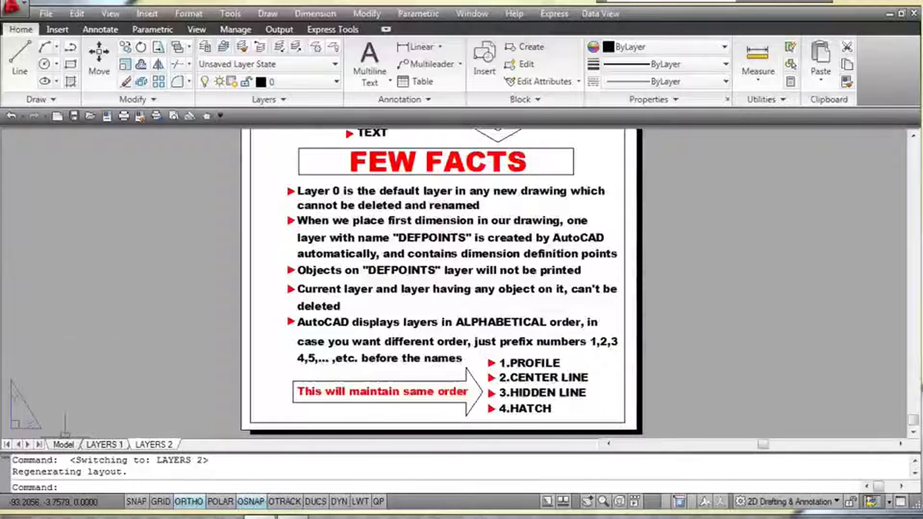
Step: Switch to Model space with the Living Room Plan and list its layers
left_click(64, 444)
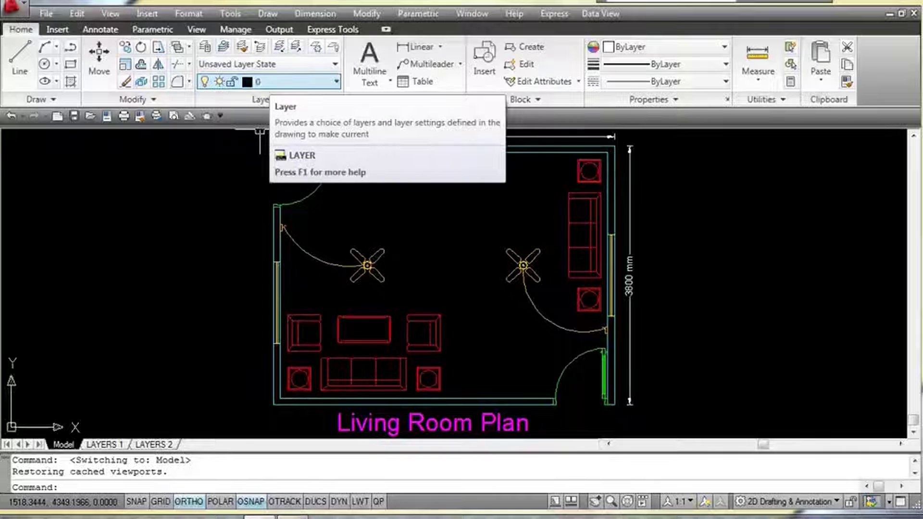
left_click(289, 81)
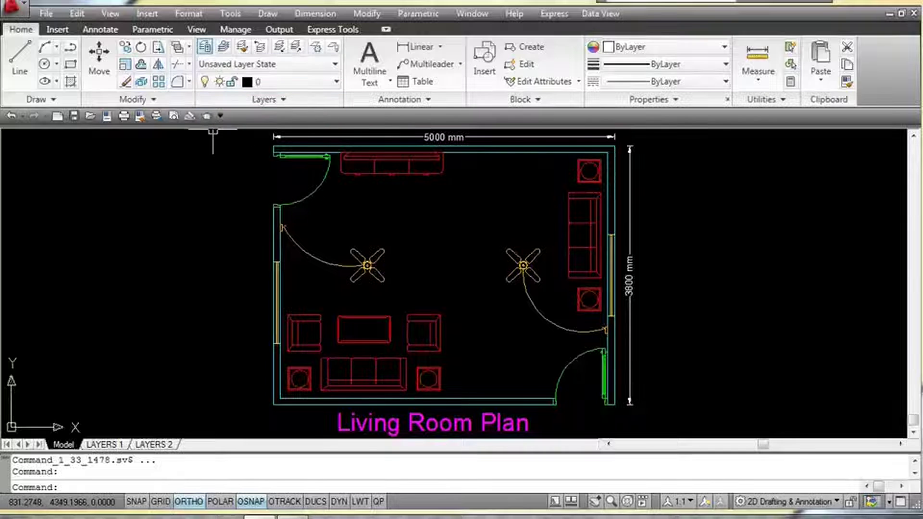
Step: Change the Furniture layer colour from red to blue in Layer Properties Manager
left_click(204, 47)
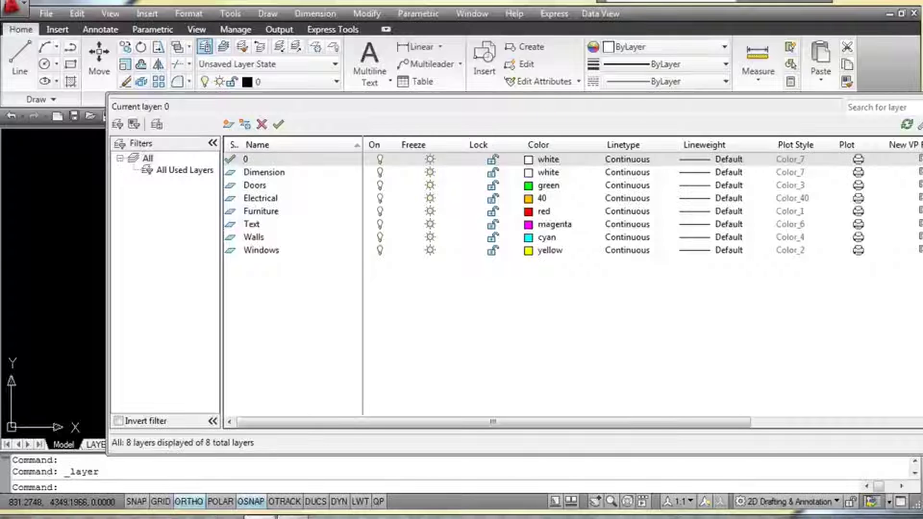
left_click(543, 211)
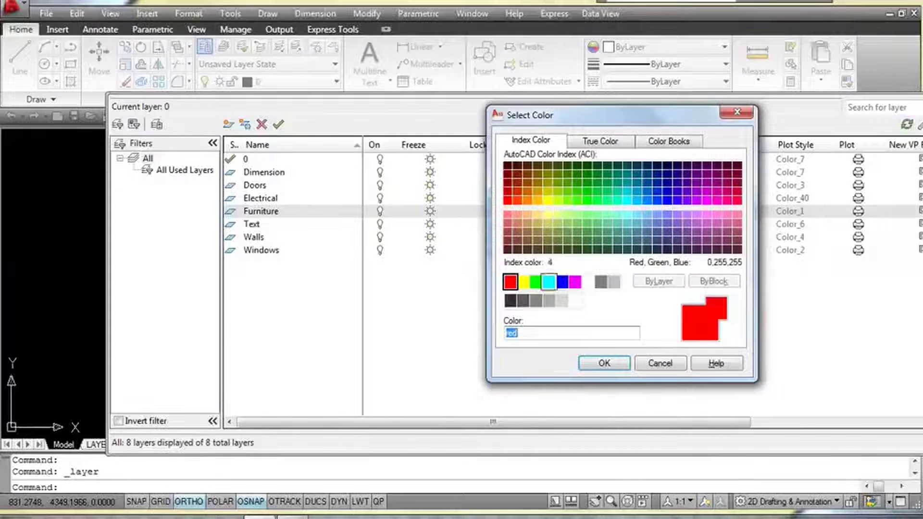
left_click(561, 282)
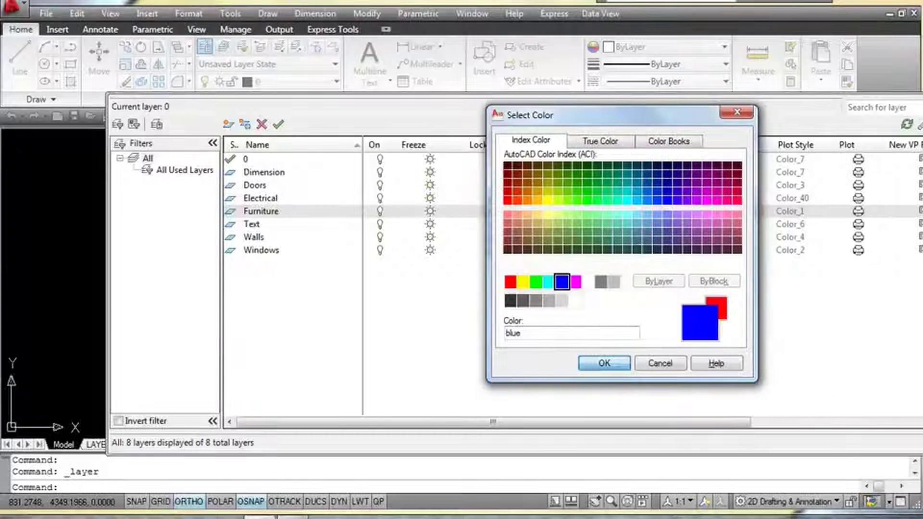
left_click(604, 363)
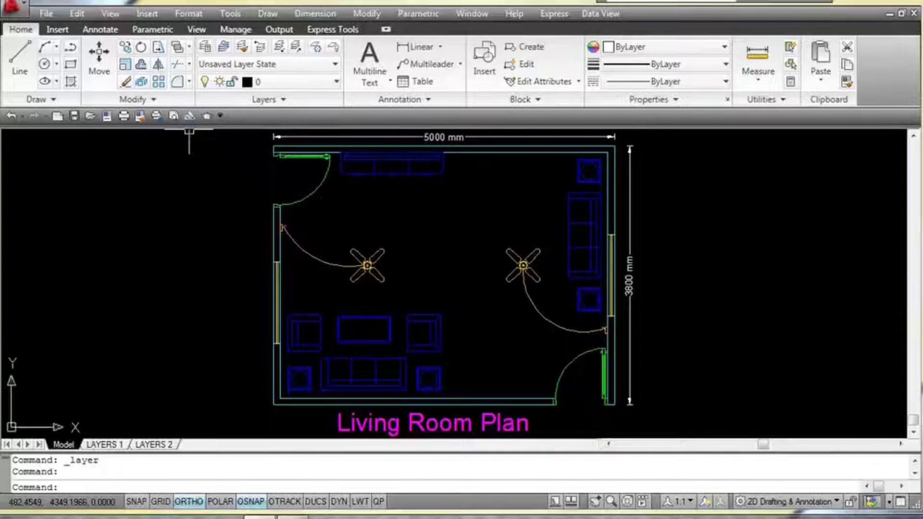
Step: Set the Furniture layer colour back to red in Layer Properties Manager
left_click(204, 46)
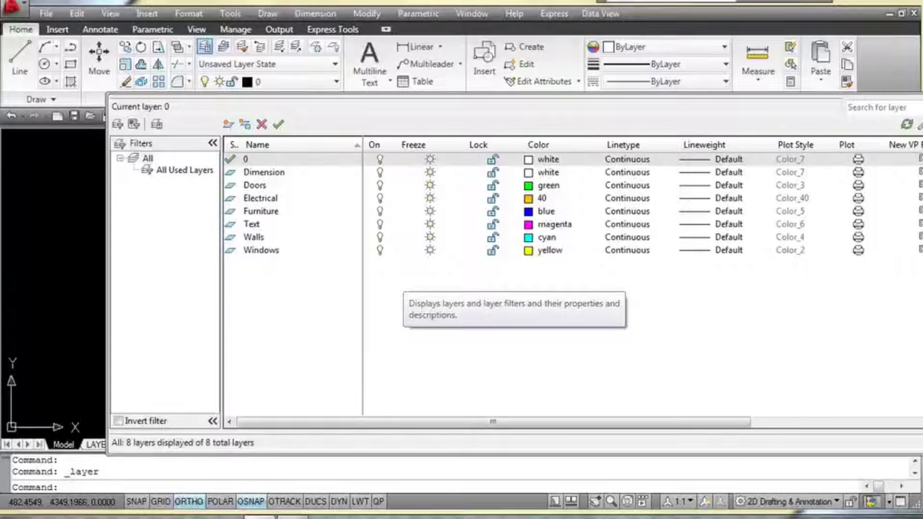
left_click(546, 211)
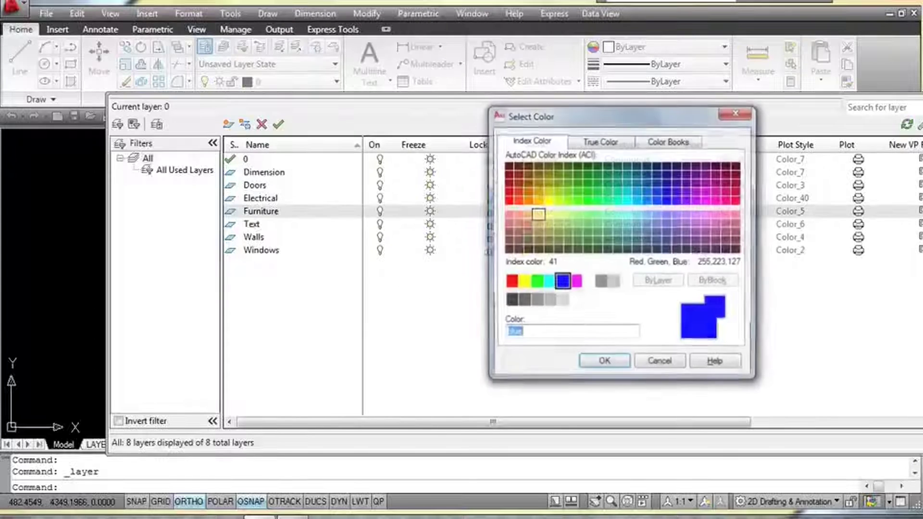
left_click(510, 281)
key("Return")
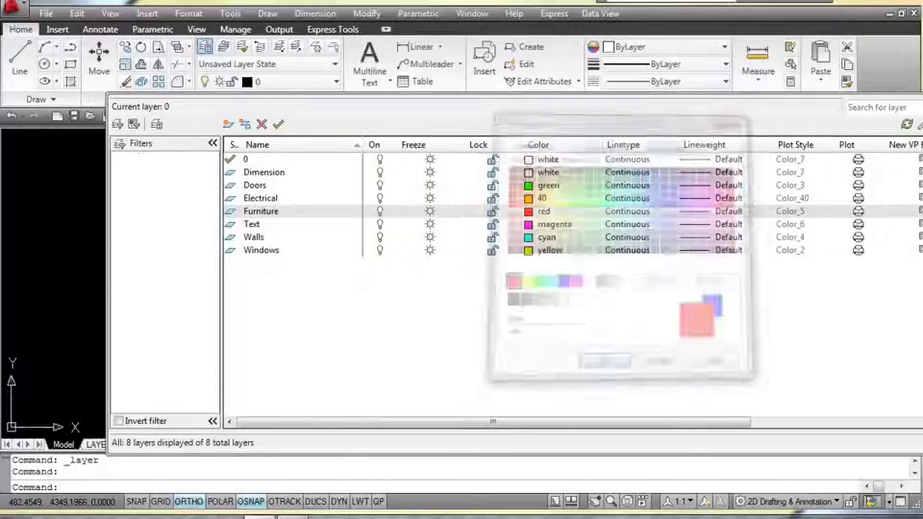